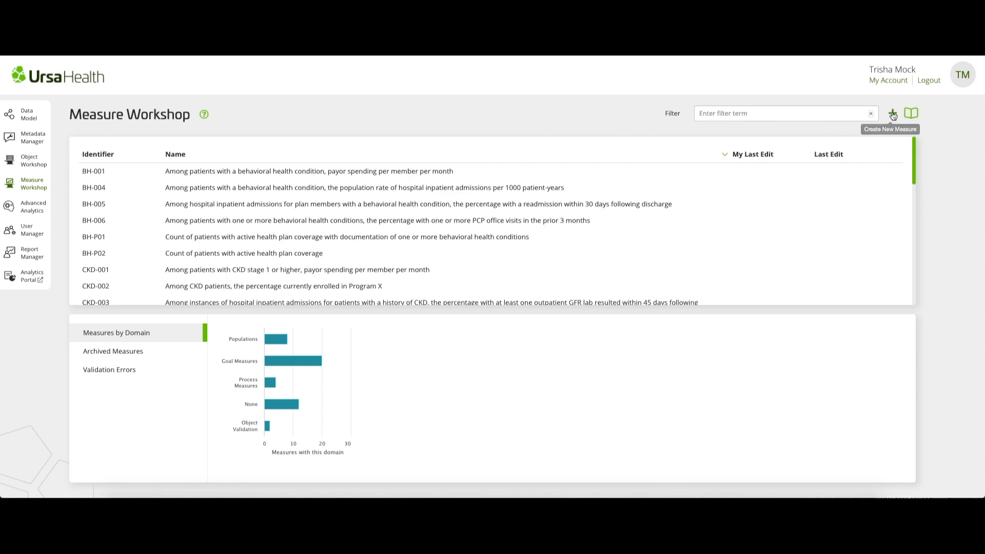
- Start a new measure based on the Count of Entity N template
click(892, 113)
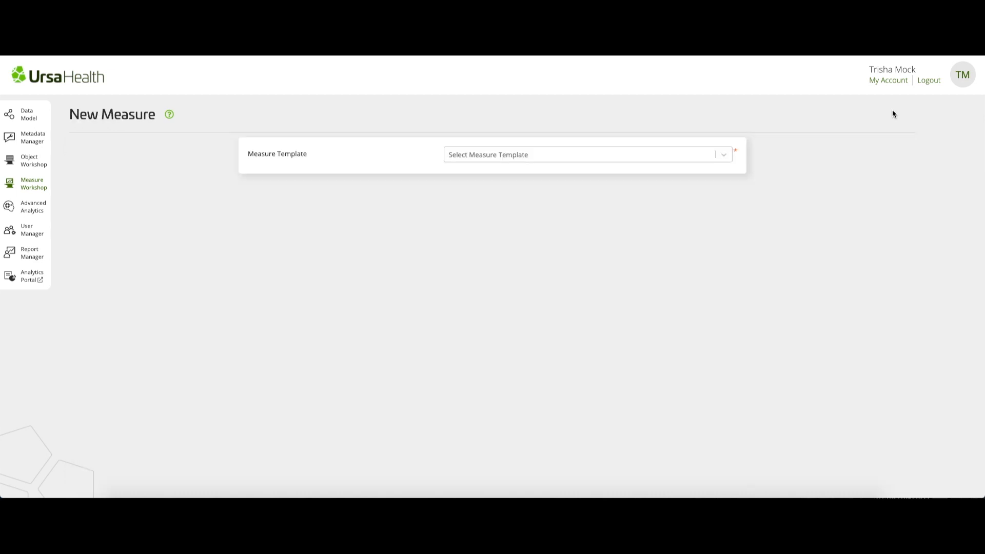
click(681, 155)
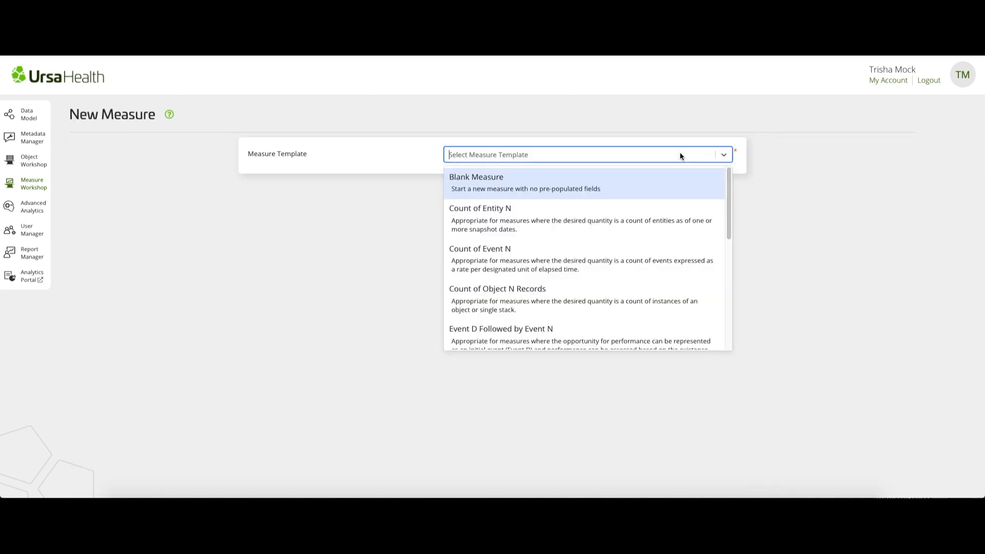
click(646, 211)
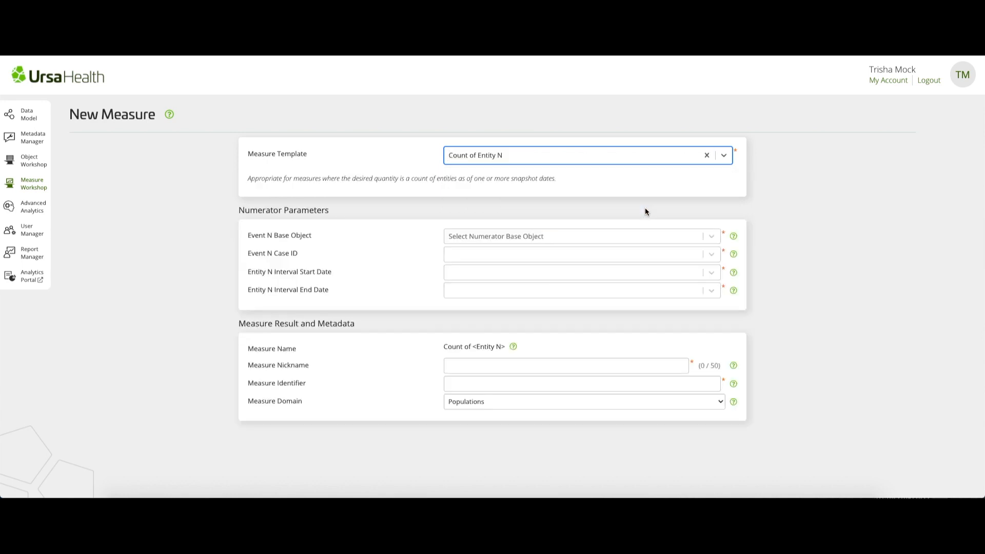
- Set the numerator base object to [SO/CKD] CKD Patient Timeline Master, keeping the default case ID and interval dates
click(560, 236)
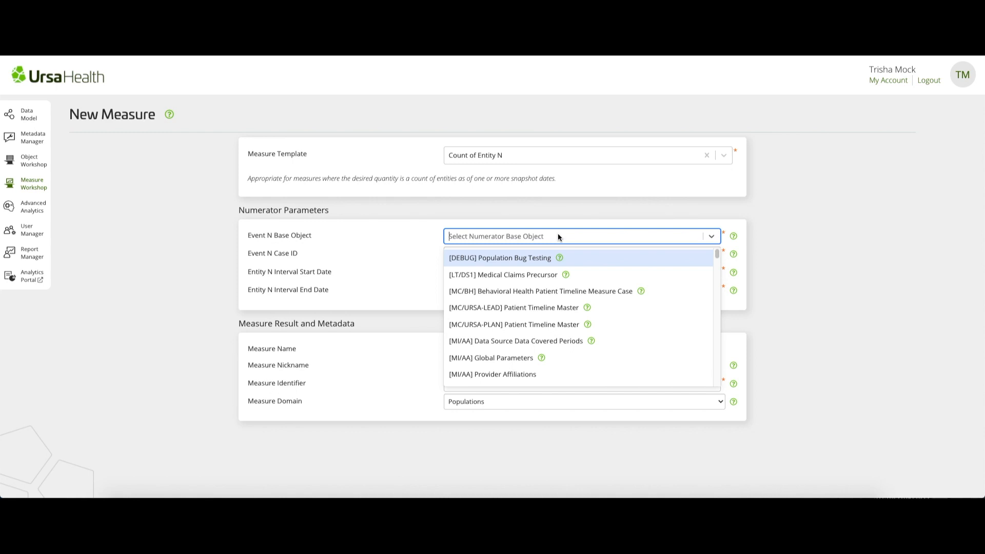
text(CKD Pa)
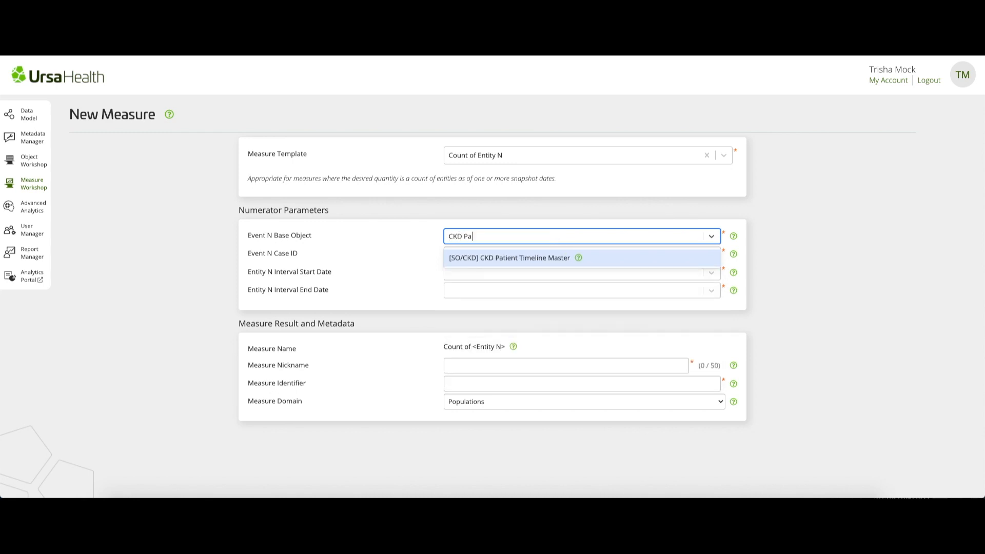
click(568, 258)
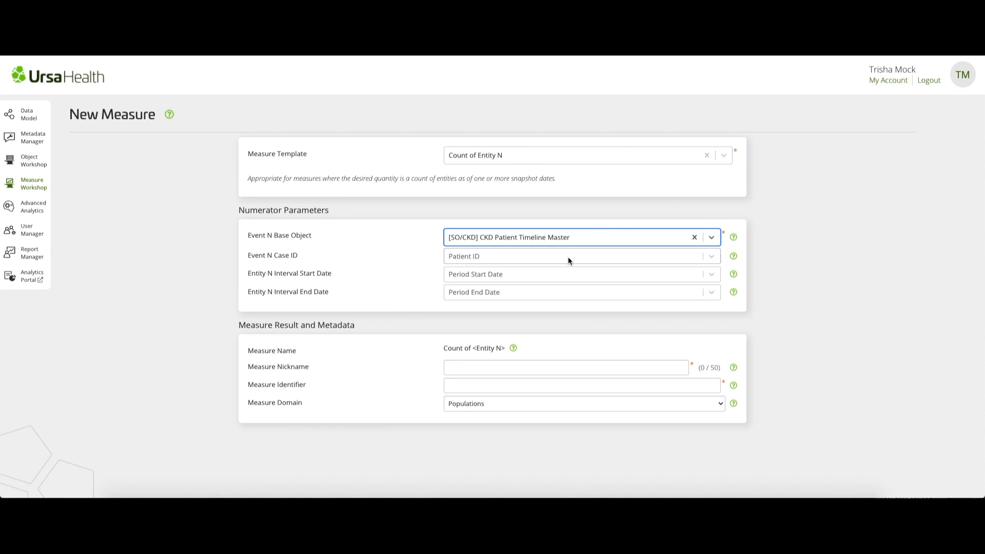
key(Tab)
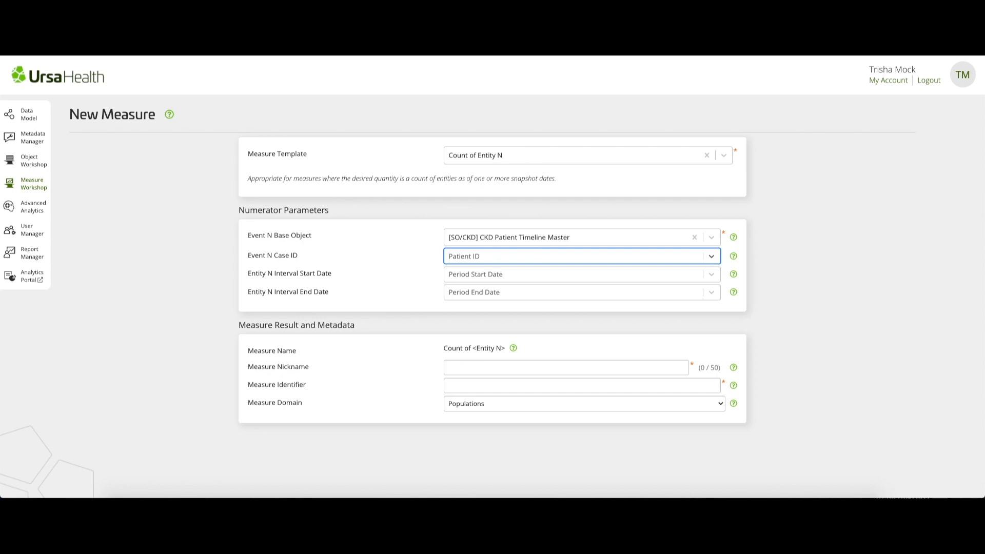
key(Tab)
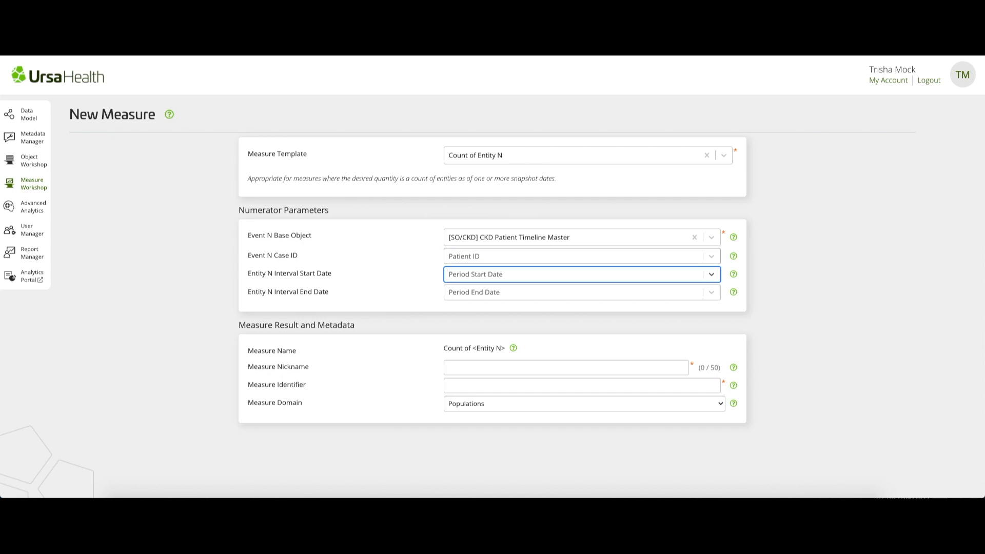
key(Tab)
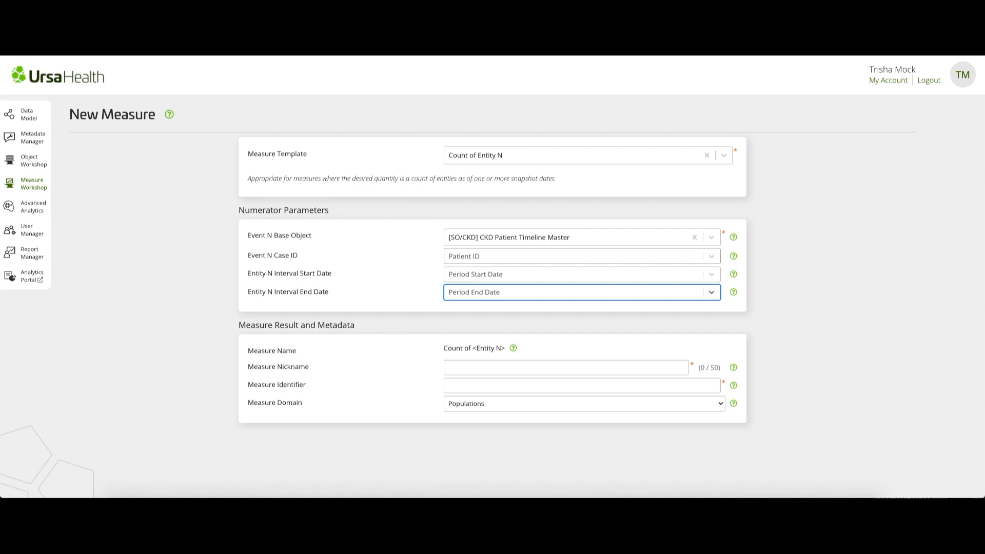
- Give the measure the nickname "Count of CKD Patients" and the identifier CKD-P01t, keeping the Populations domain
key(Tab)
text(Co)
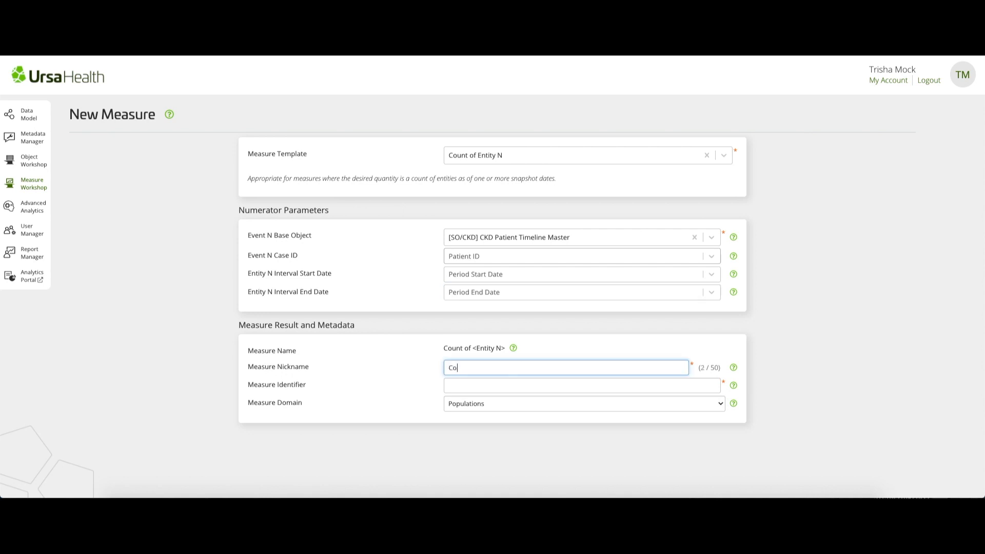
text(unt of CKD Patients)
key(Tab)
text(CK)
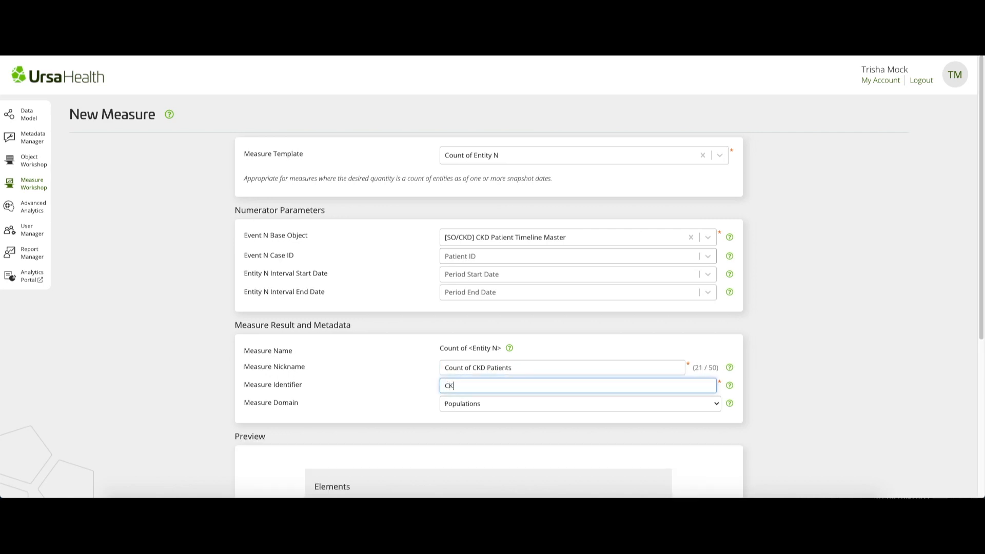
text(D-P01t)
key(Tab)
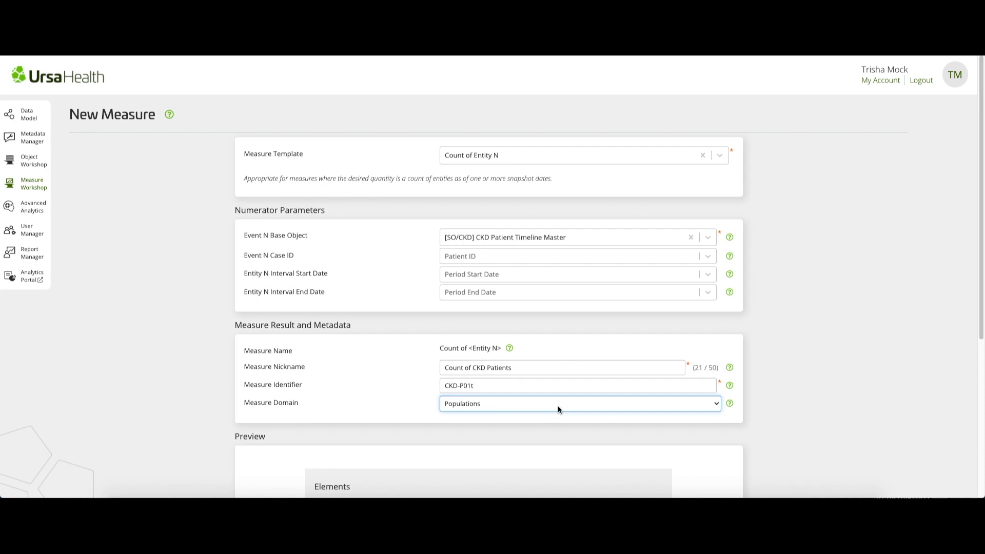
- Review the preview of the measure's elements, metadata and contributions, and create the measure
scroll(558, 405, down, 2)
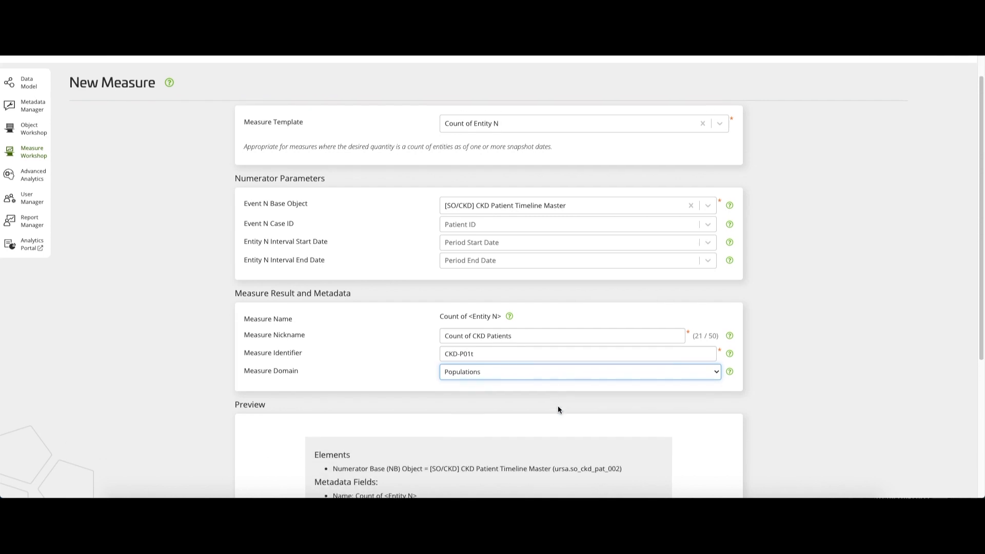
scroll(559, 410, down, 1)
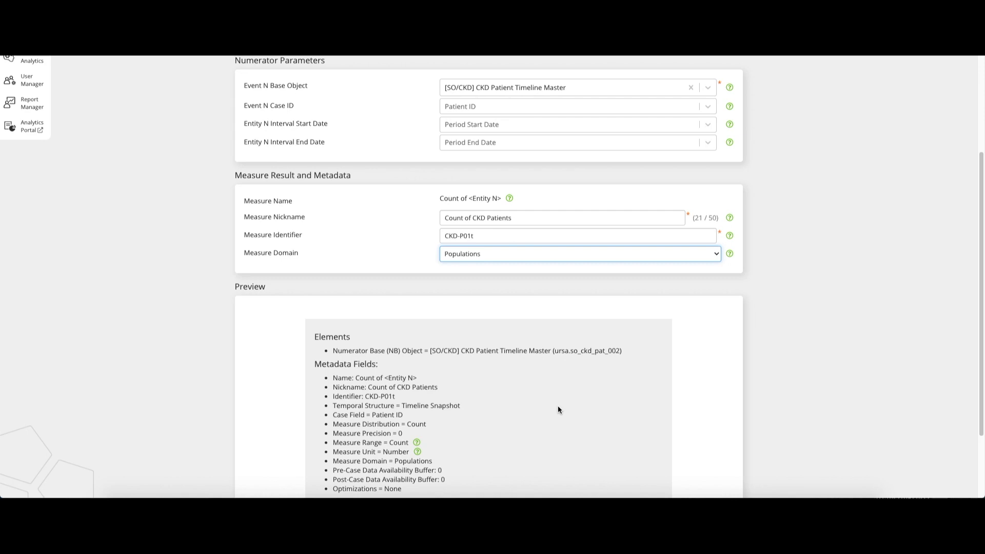
scroll(557, 406, down, 2)
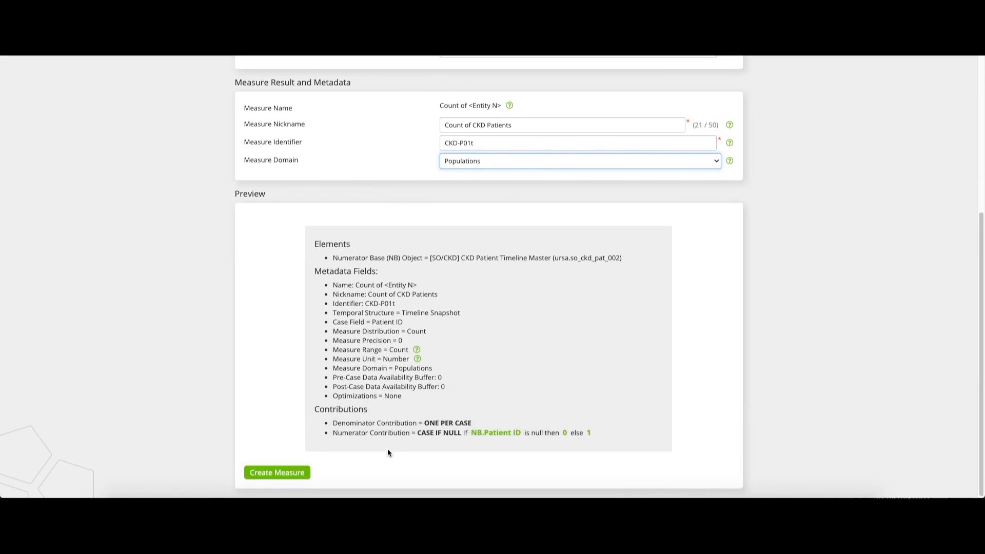
click(302, 474)
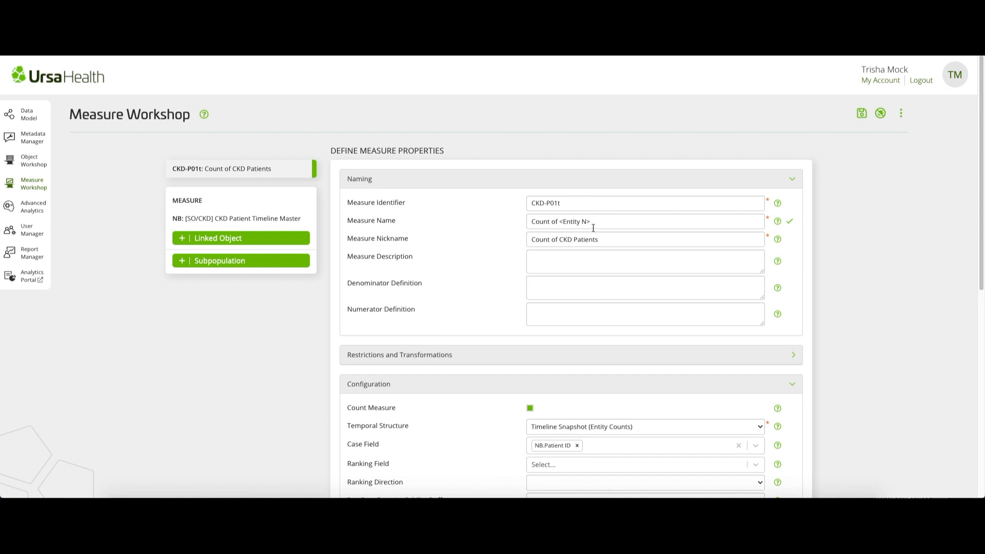
- Replace the placeholder measure name with the nickname text "Count of CKD Patients" and confirm it
drag(602, 241, 528, 240)
key(ctrl+c)
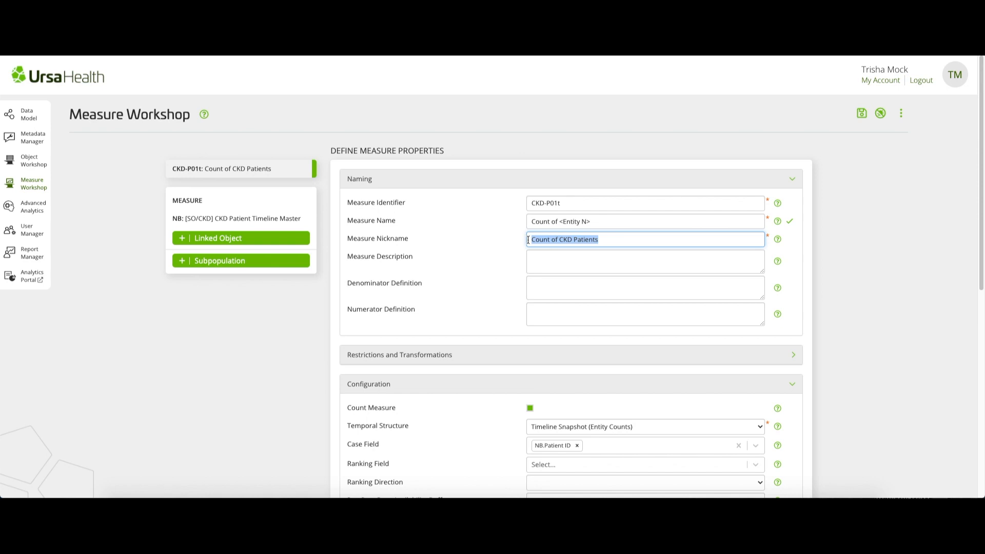
drag(598, 221, 520, 220)
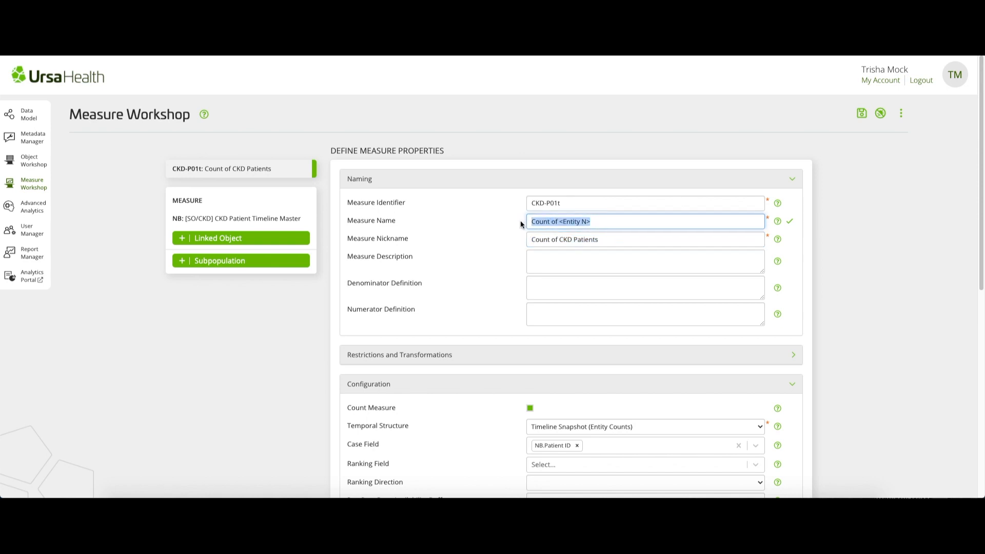
key(ctrl+v)
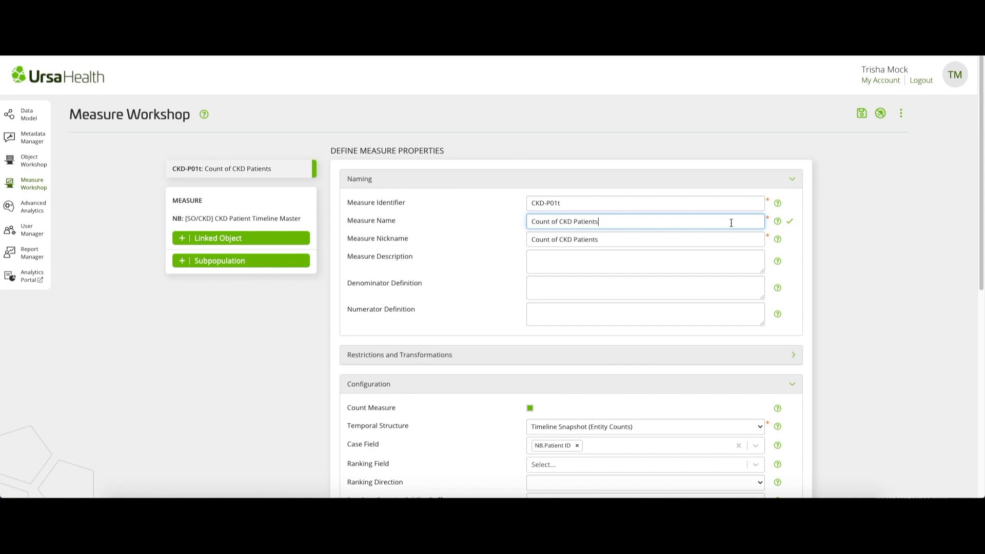
click(791, 224)
- Enter the measure description "Count of Patients with CKD Stage 1 or higher, as of the given snapshot date." and collapse the naming section
click(559, 258)
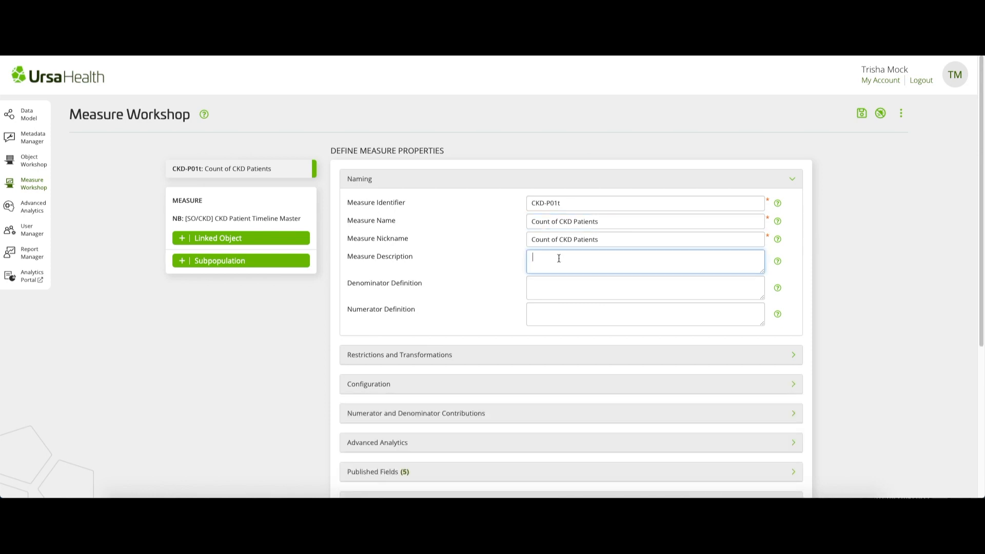
text(Count of Patients with CKD Stage 1 or high)
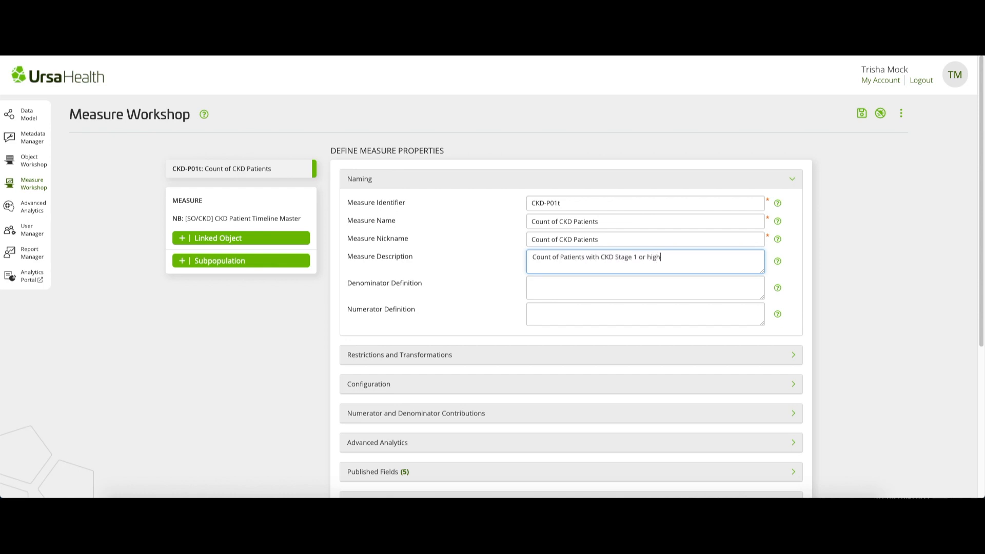
text(er, as of the given snapshot date.)
click(515, 180)
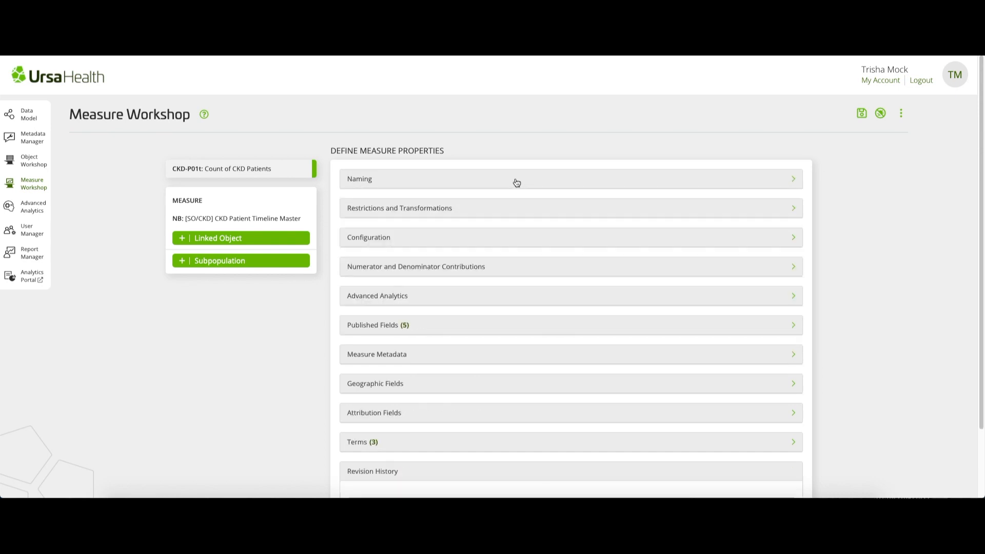
- Configure the measure's ranking with NB.Patient ID as the ranking field and Ascending as the direction
click(508, 238)
click(587, 317)
click(598, 318)
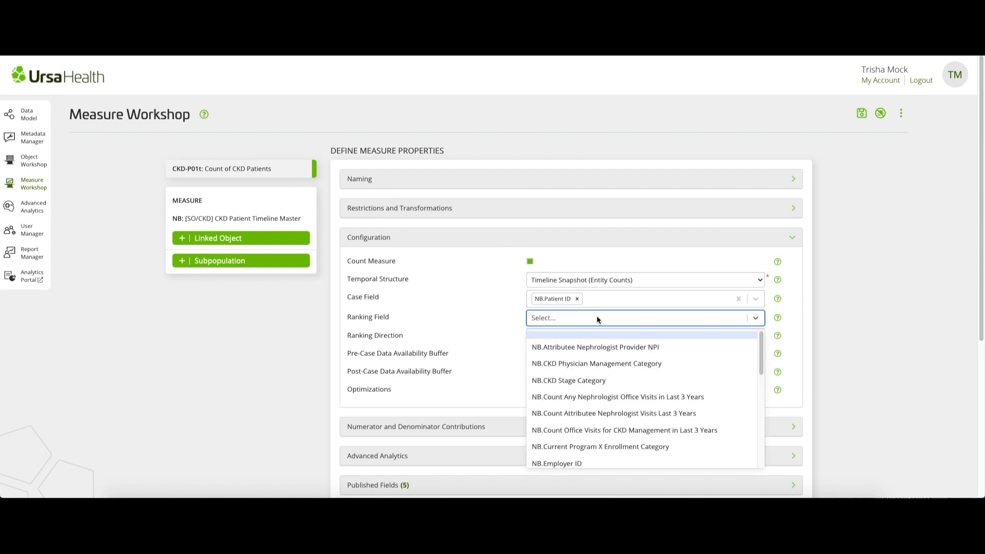
text(pa)
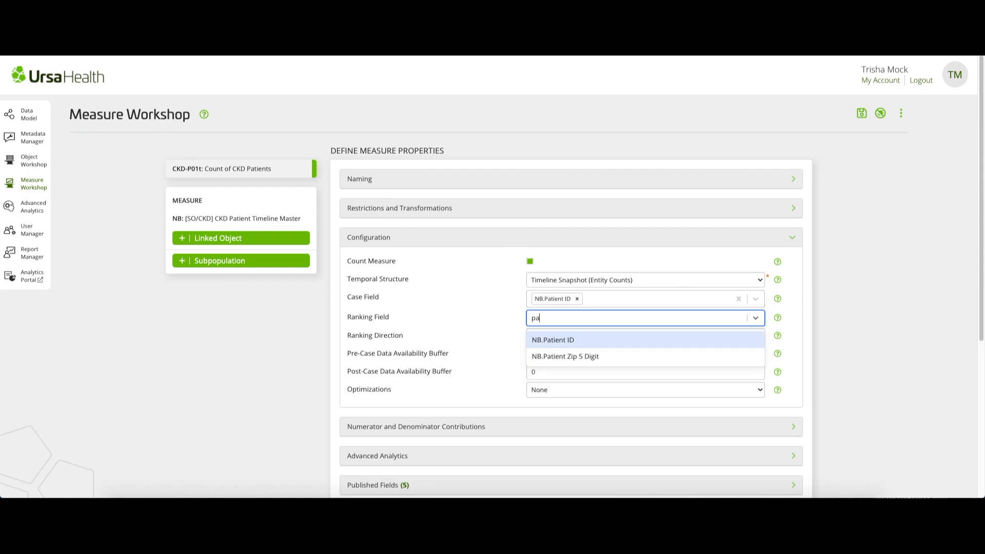
click(603, 340)
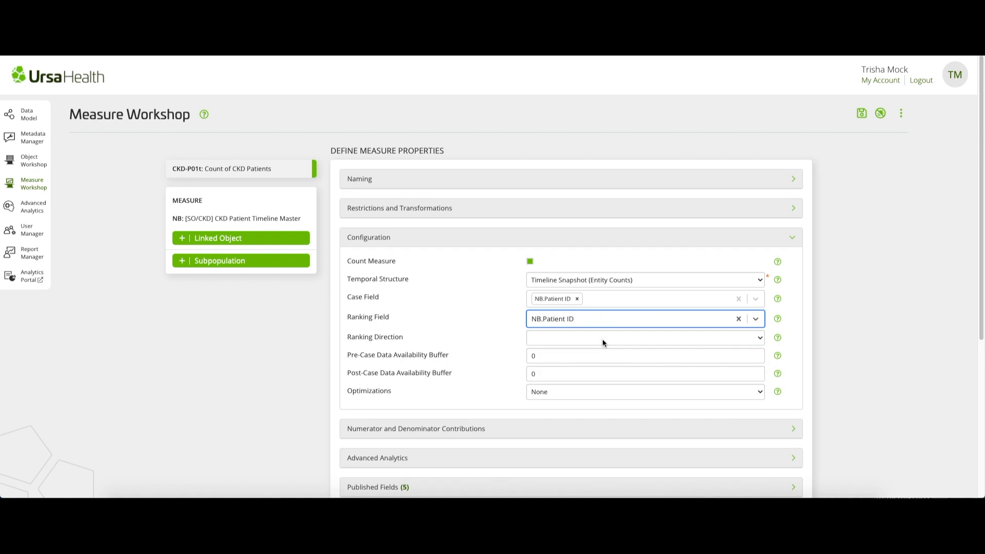
click(603, 339)
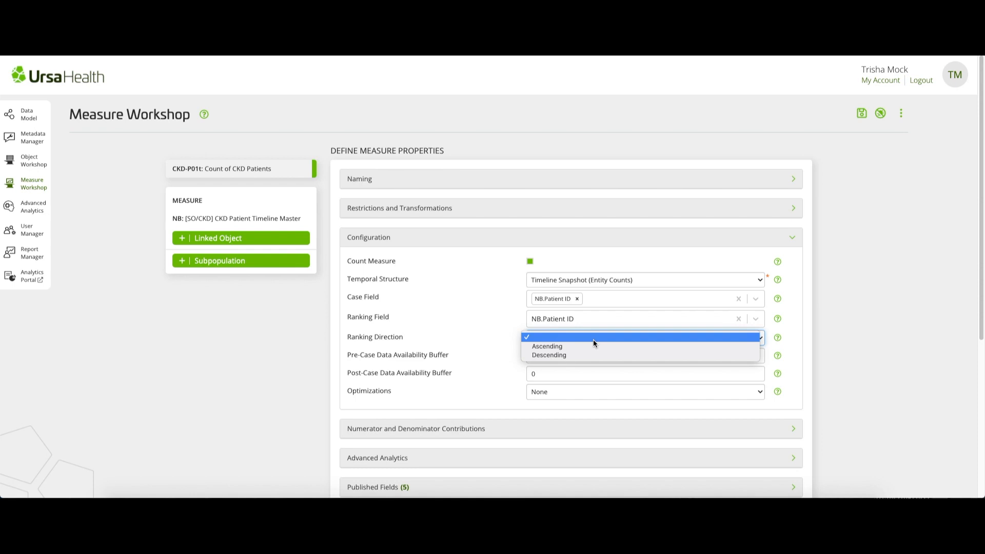
click(592, 346)
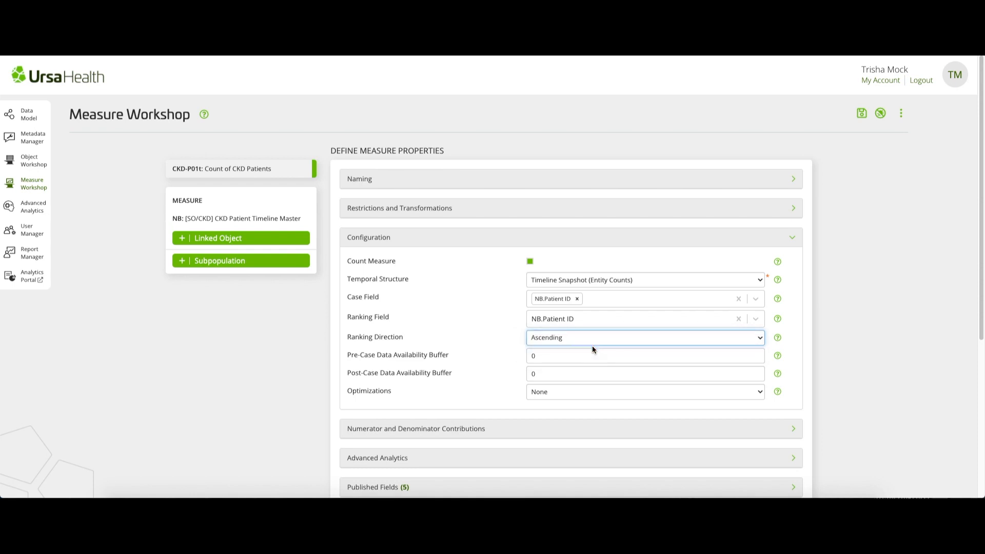
click(581, 238)
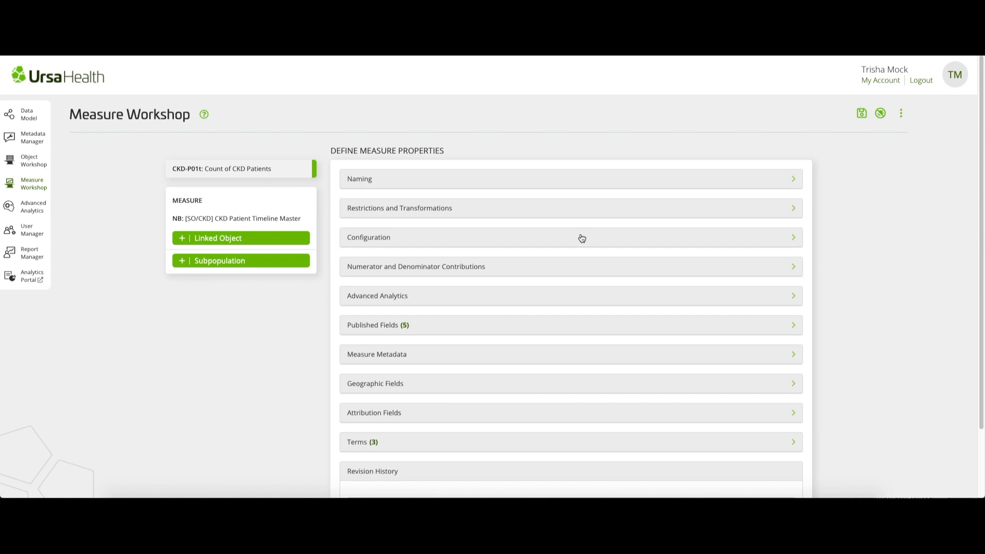
- Fill the timeline base object's published fields by inheriting the object's field settings, and switch inheritance off again so they are editable
click(306, 218)
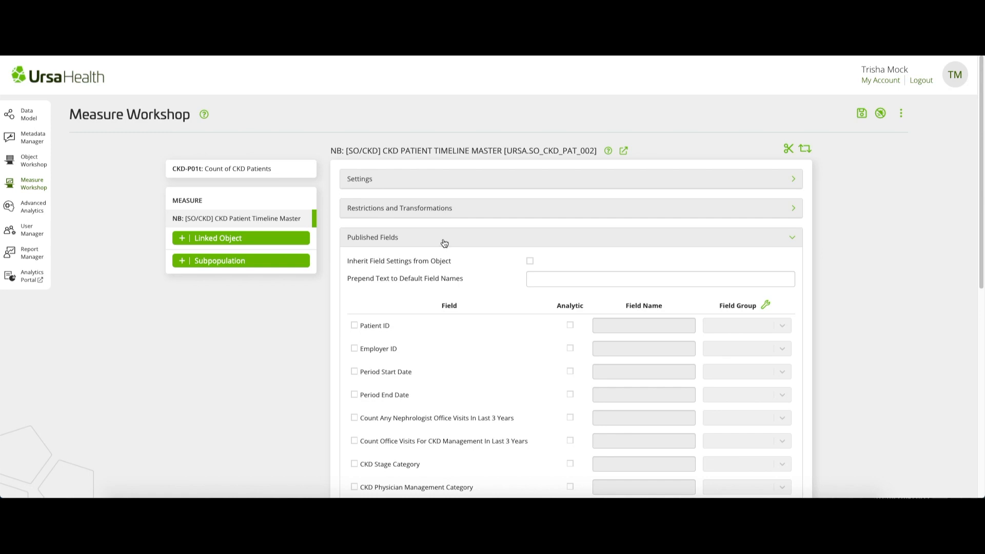
click(530, 262)
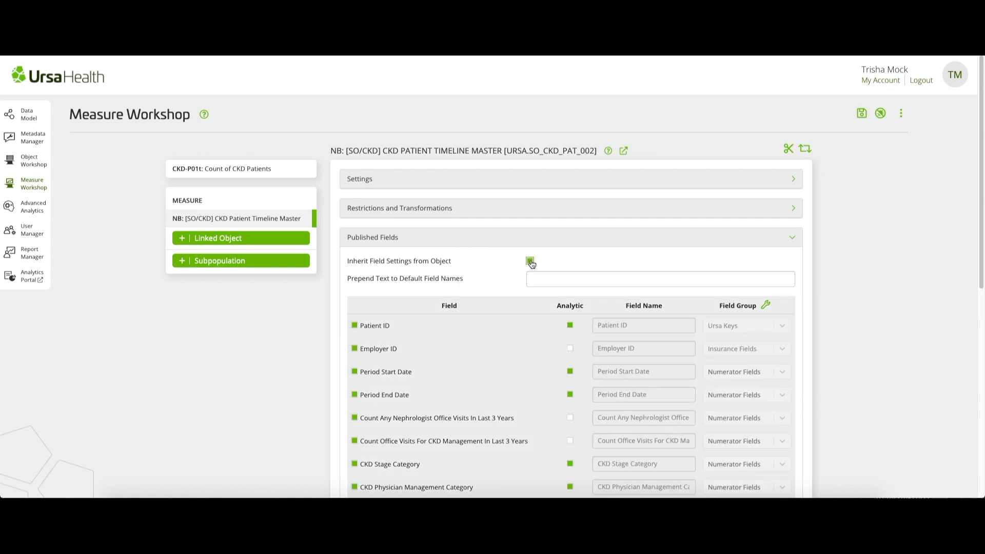
click(531, 263)
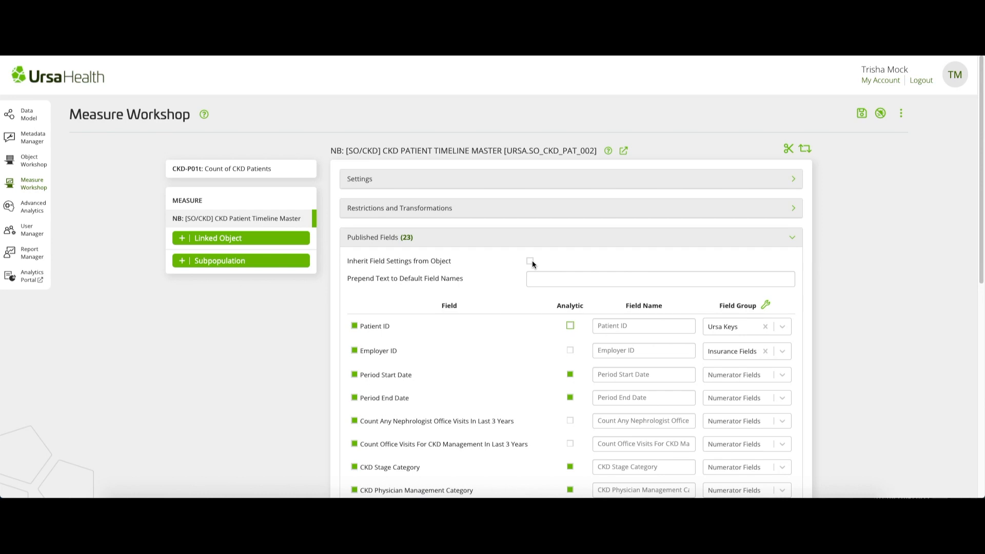
click(504, 242)
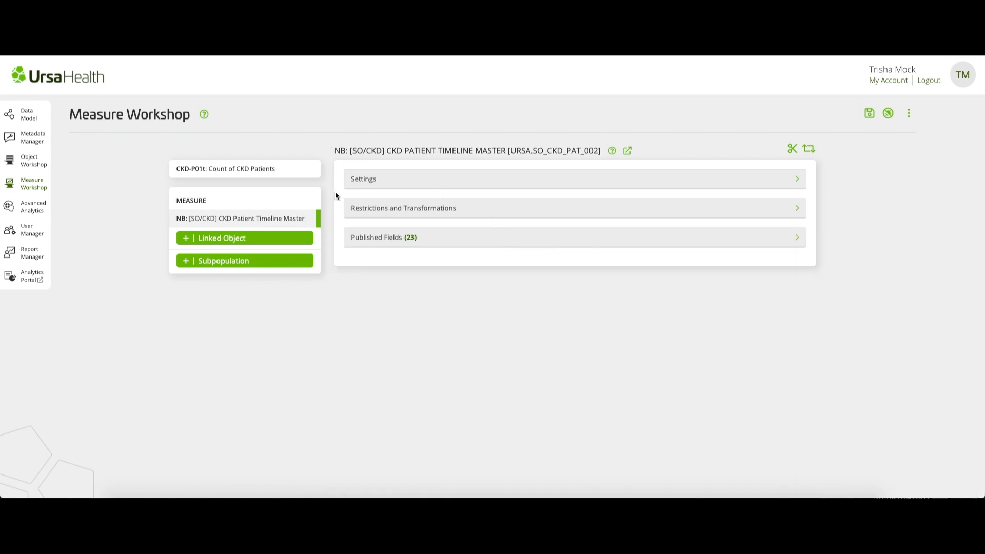
- Check which start and end date fields define the measure's entity effective dates
click(267, 202)
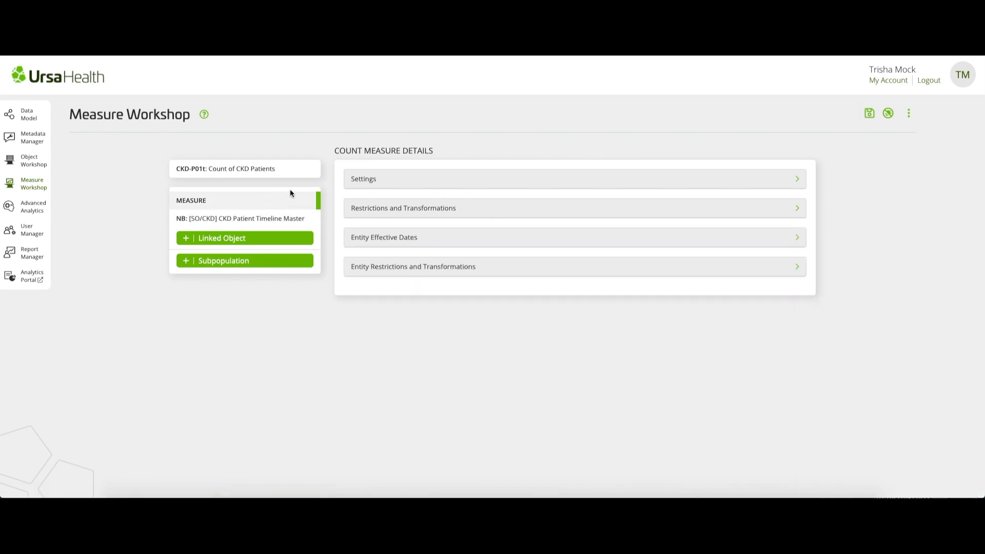
click(427, 238)
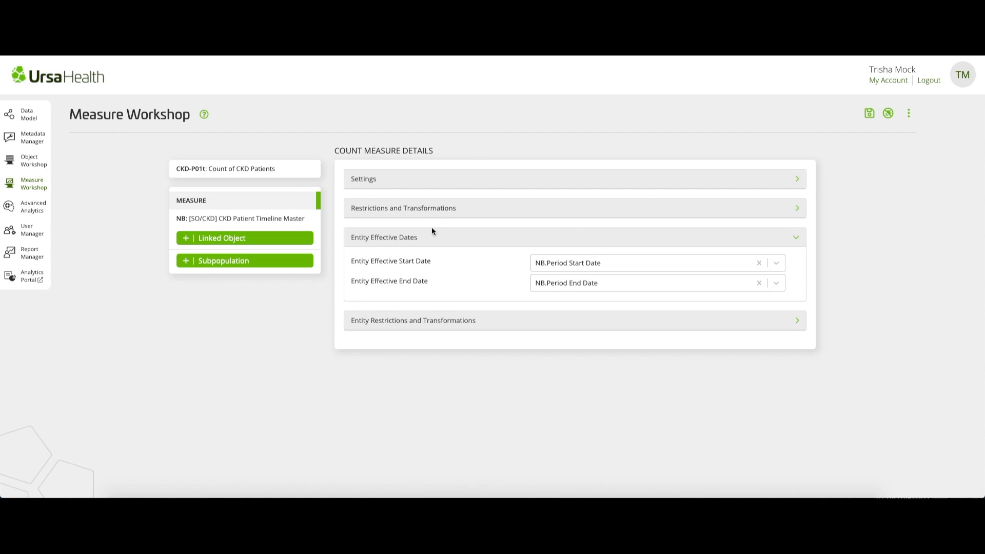
click(418, 240)
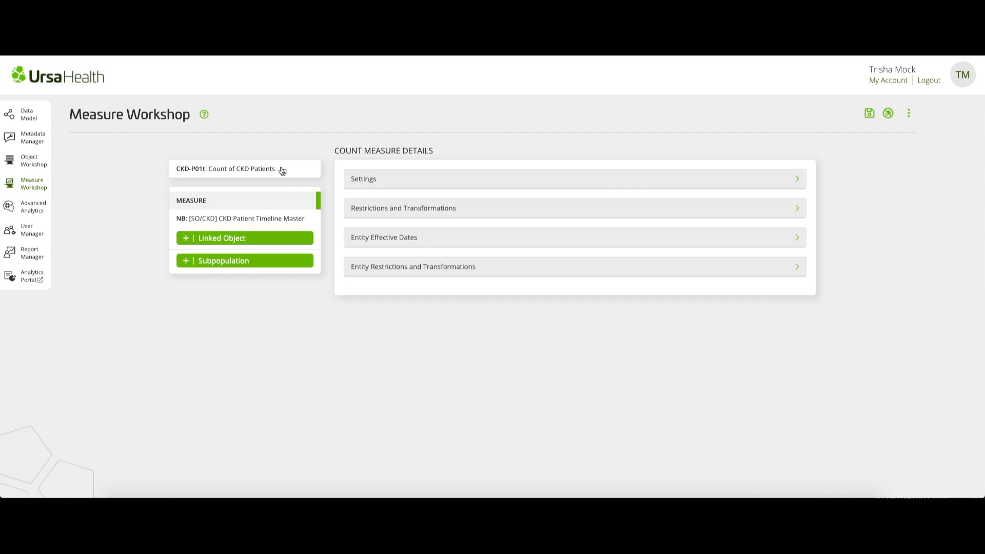
- Review the CKD patient count measure's configuration settings and its numerator and denominator contributions
click(282, 171)
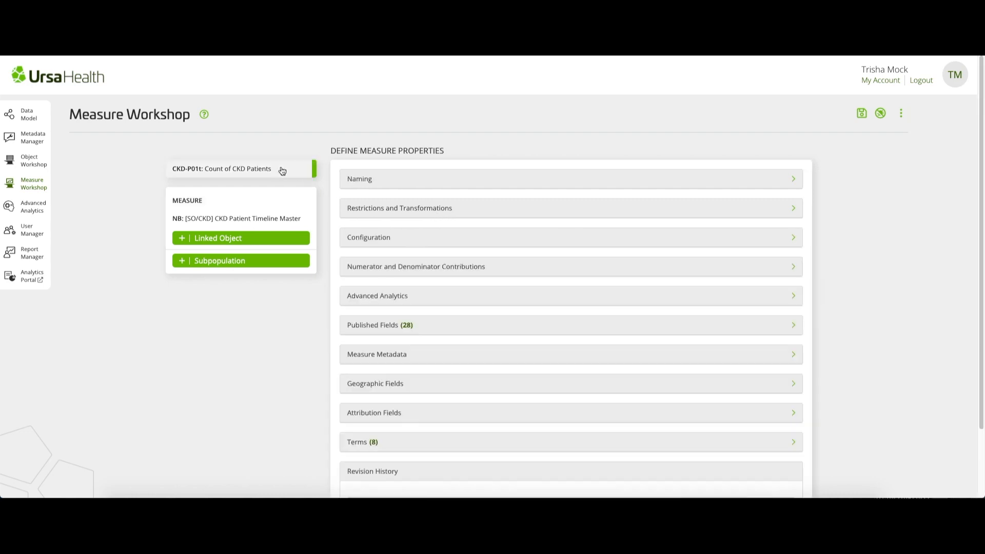
click(430, 244)
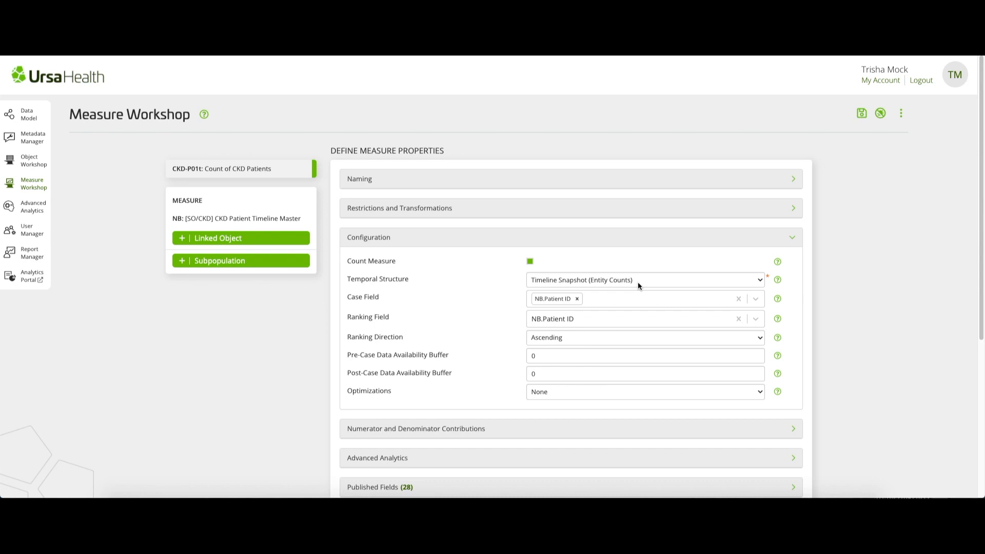
click(551, 241)
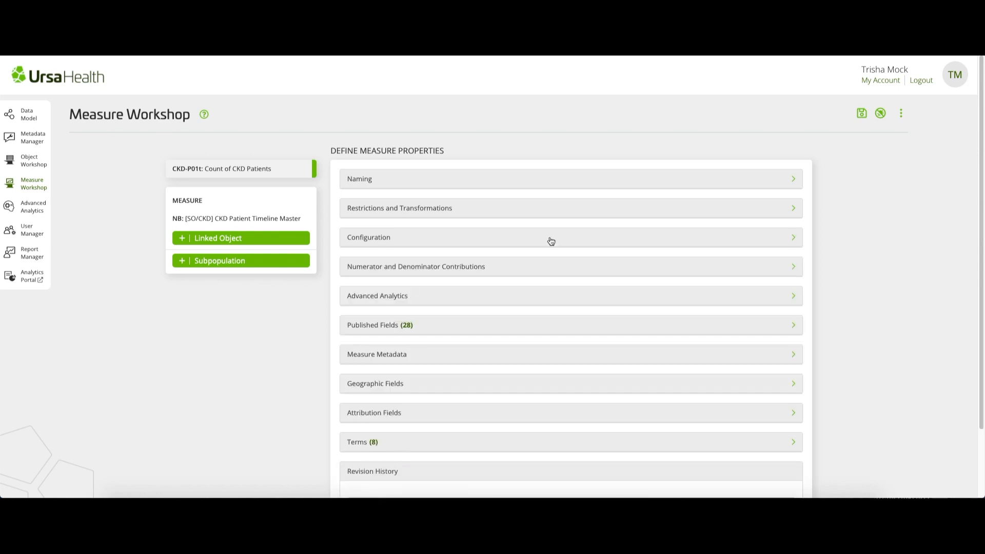
click(540, 271)
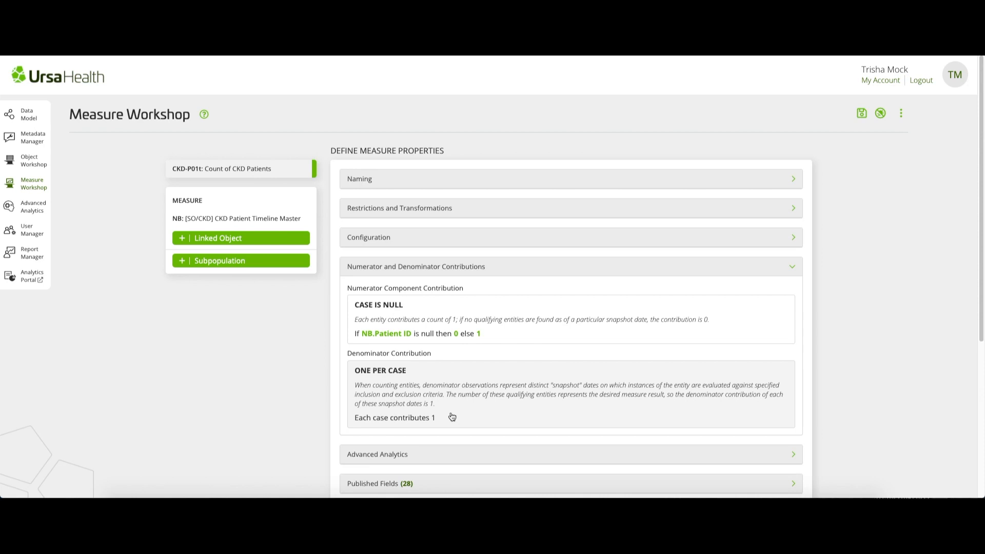
click(526, 272)
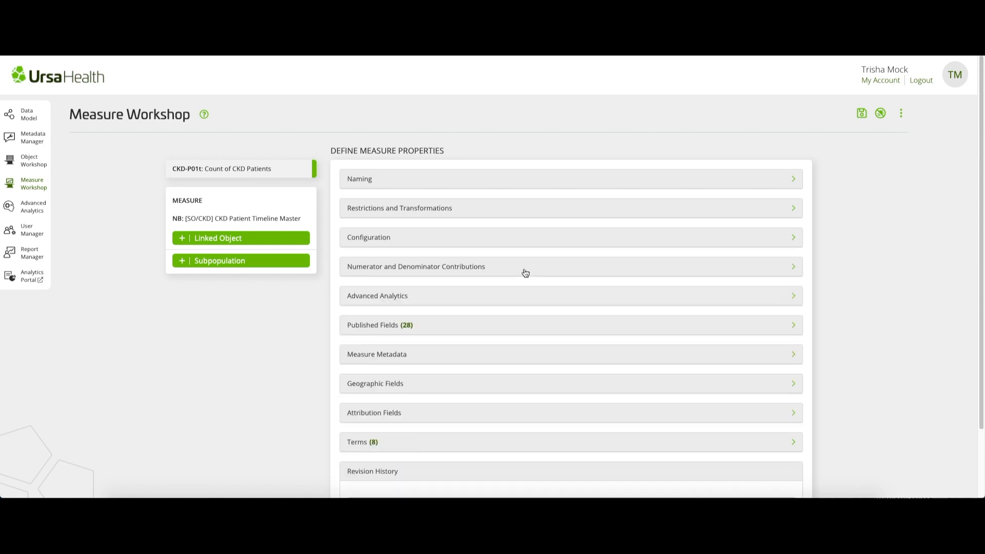
- Save the measure and open the CKD Analytics report in Report Manager
click(861, 113)
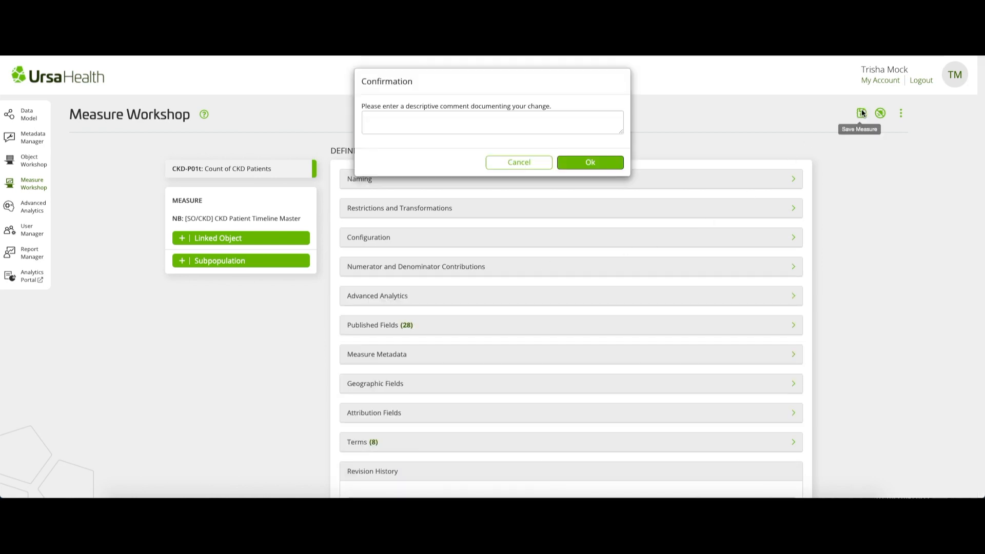
click(603, 168)
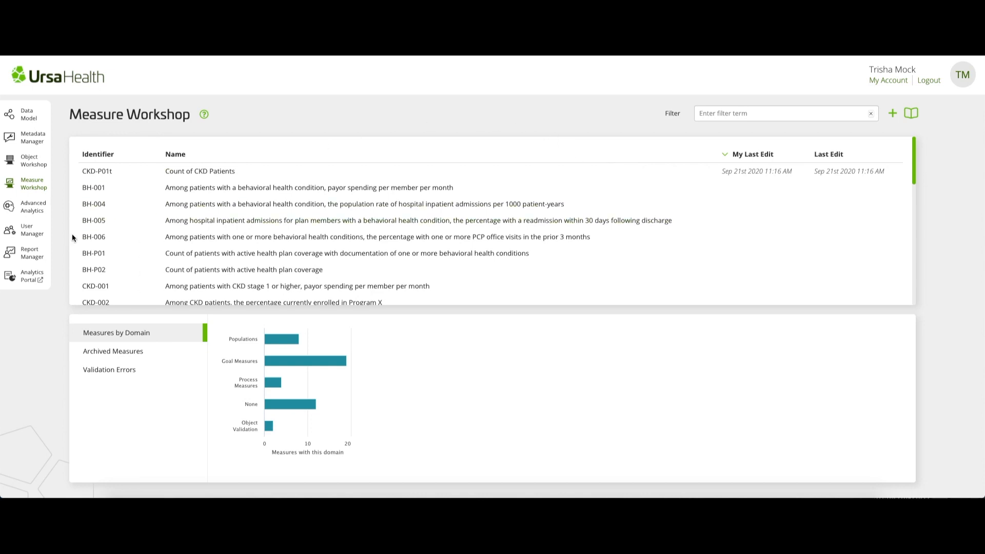
click(43, 253)
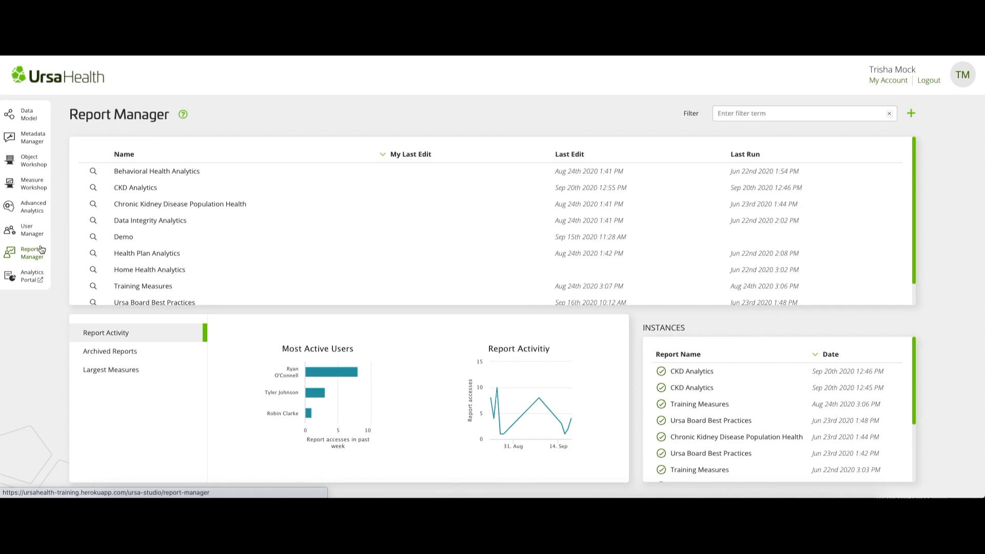
click(149, 189)
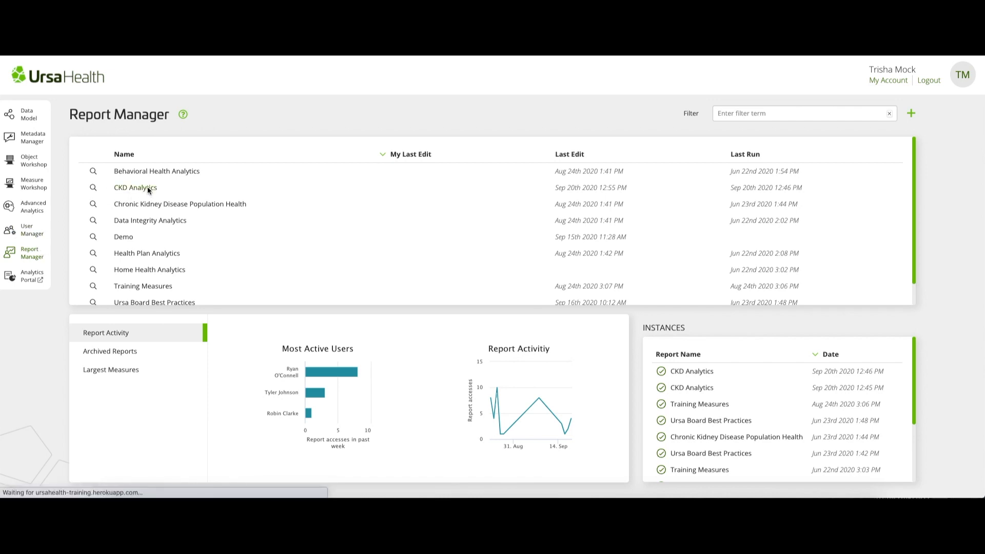
- Add the measure CKD-P01t: Count of CKD Patients to the report's measures
scroll(170, 426, down, 2)
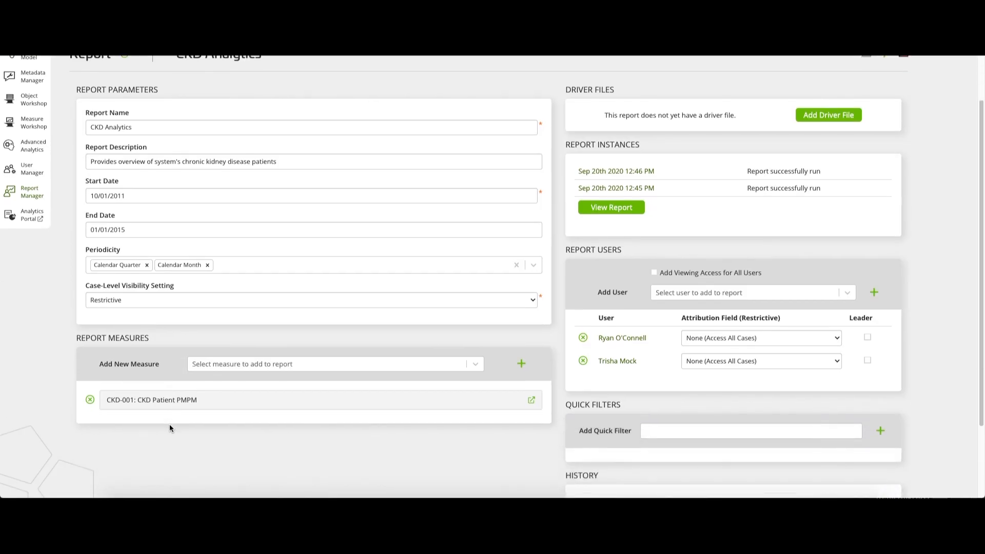
scroll(170, 429, down, 1)
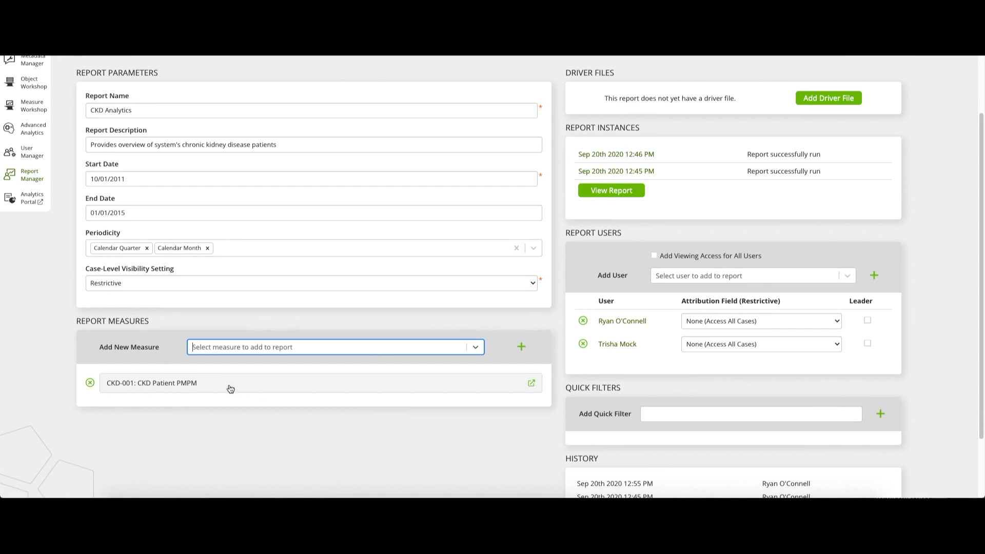
click(254, 347)
scroll(267, 428, down, 3)
scroll(267, 428, down, 1)
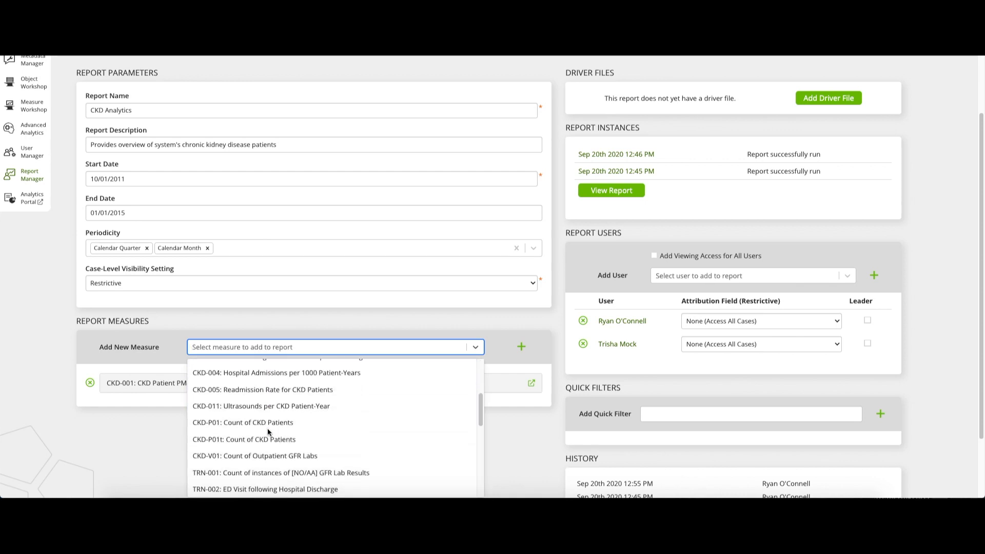
click(304, 440)
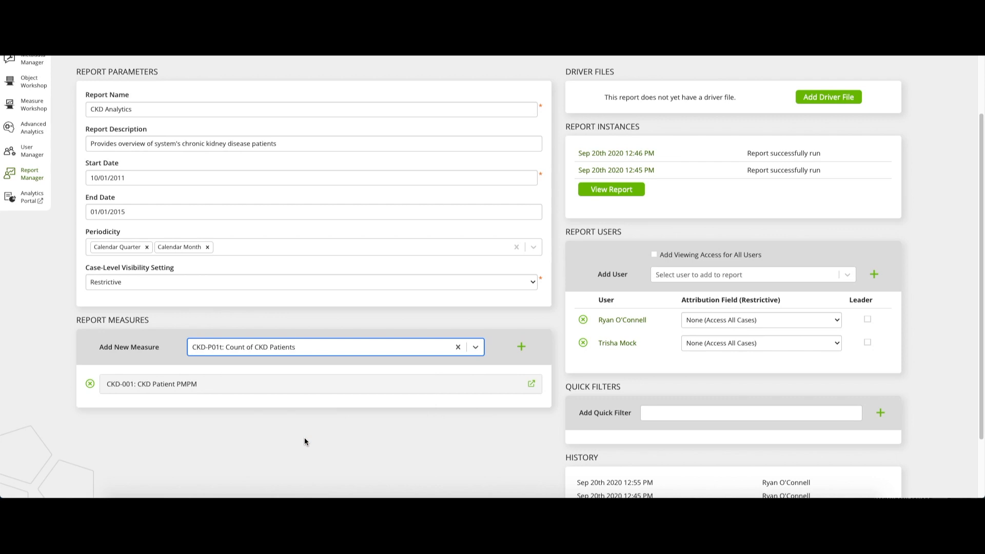
click(522, 347)
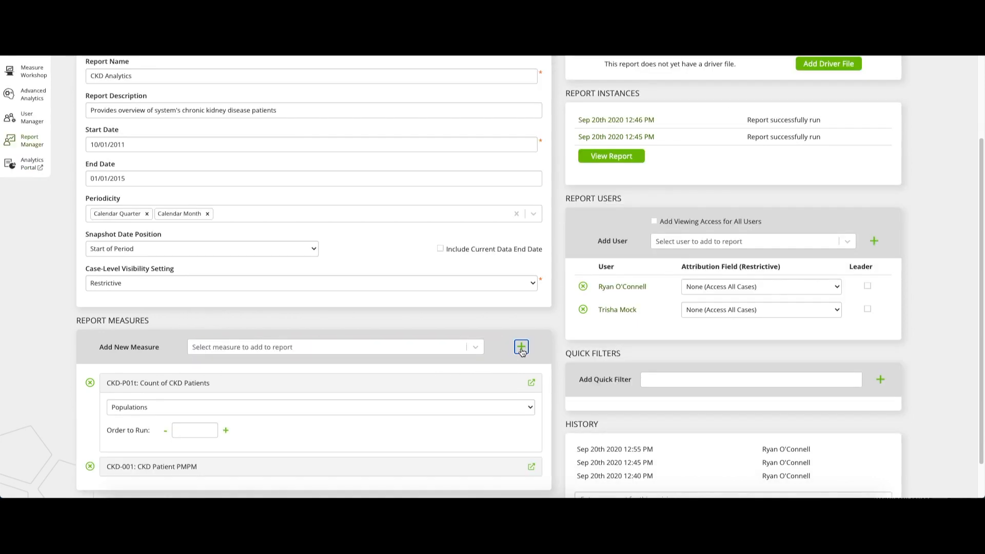
- Choose Start of Period as the report's snapshot date position
scroll(491, 393, down, 1)
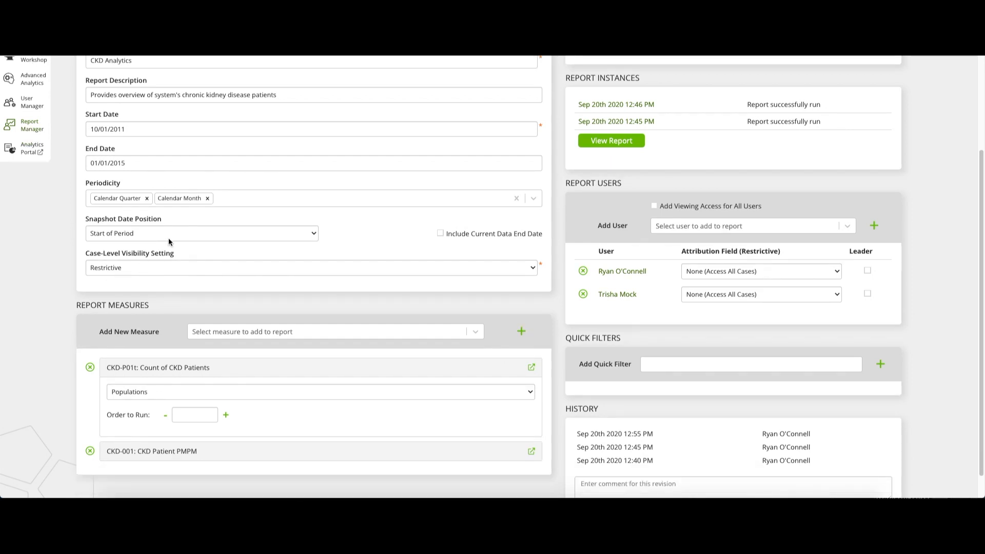
click(203, 236)
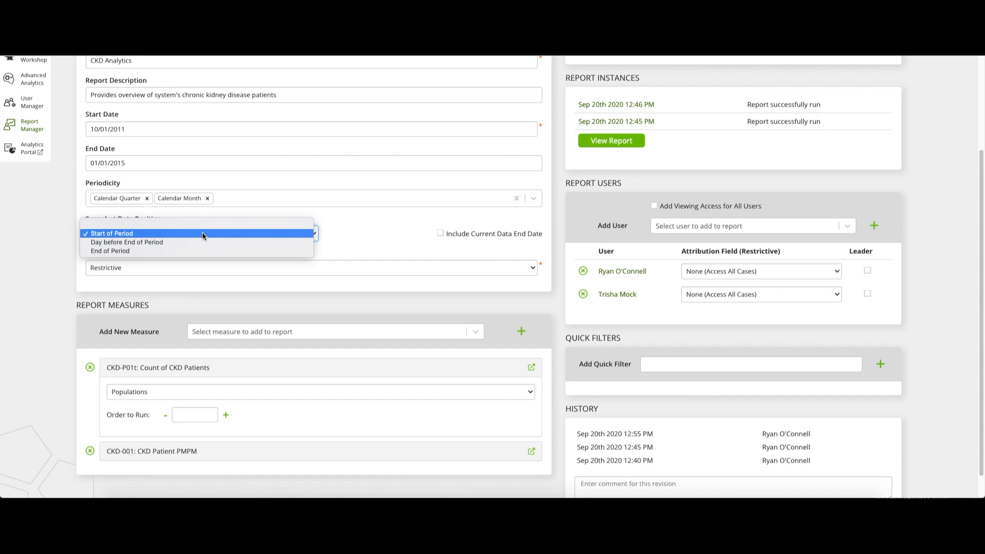
click(202, 234)
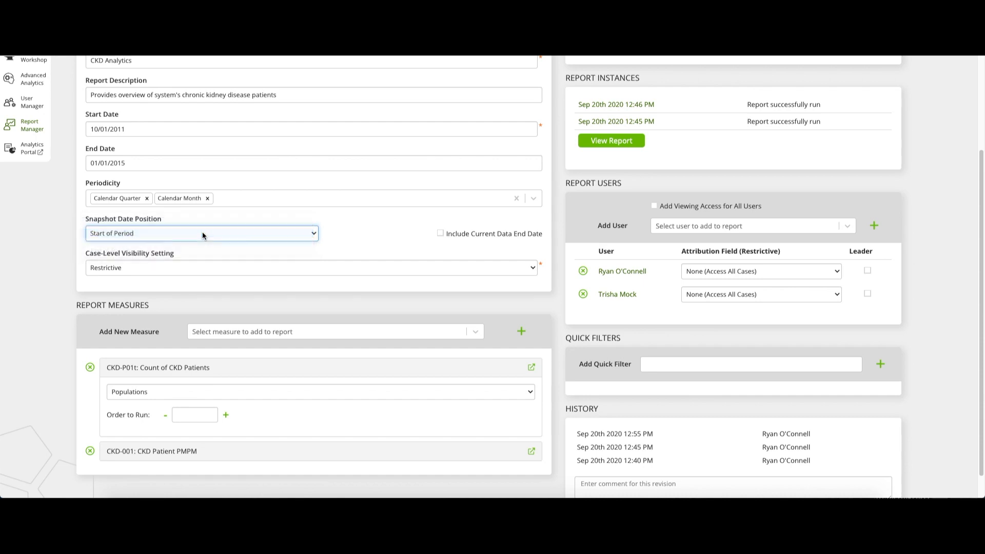
click(58, 286)
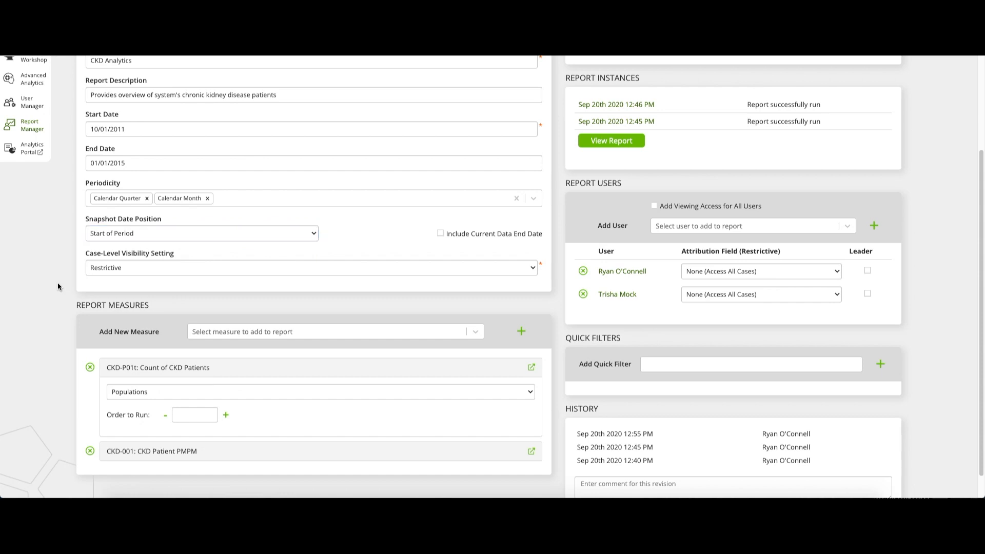
- Save the CKD Analytics report and run it to generate a new instance
scroll(57, 287, up, 3)
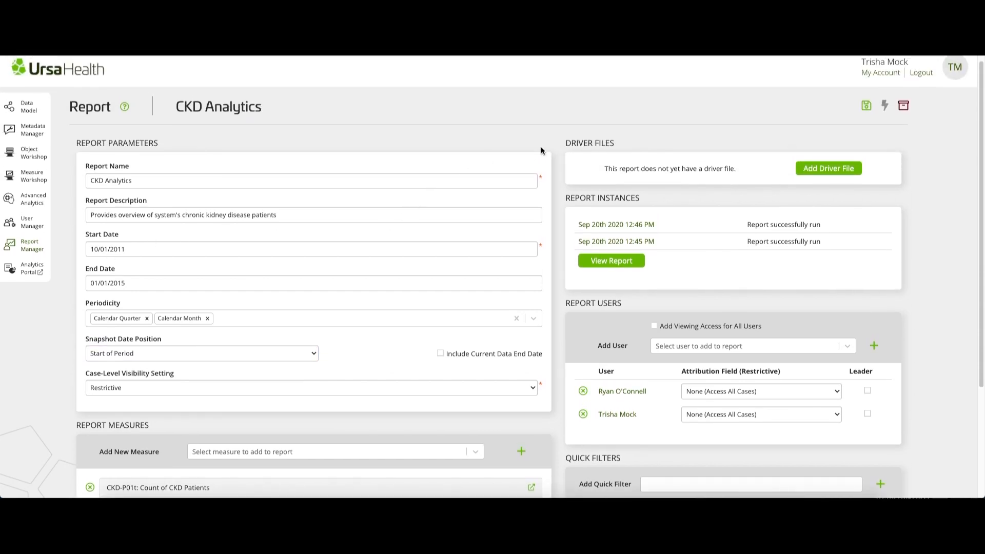
click(866, 106)
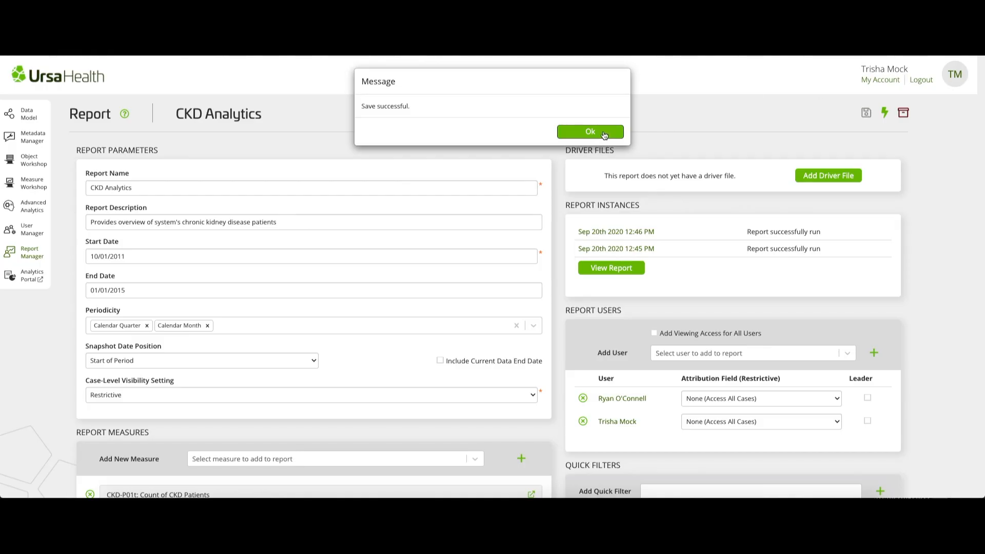
click(603, 134)
click(885, 113)
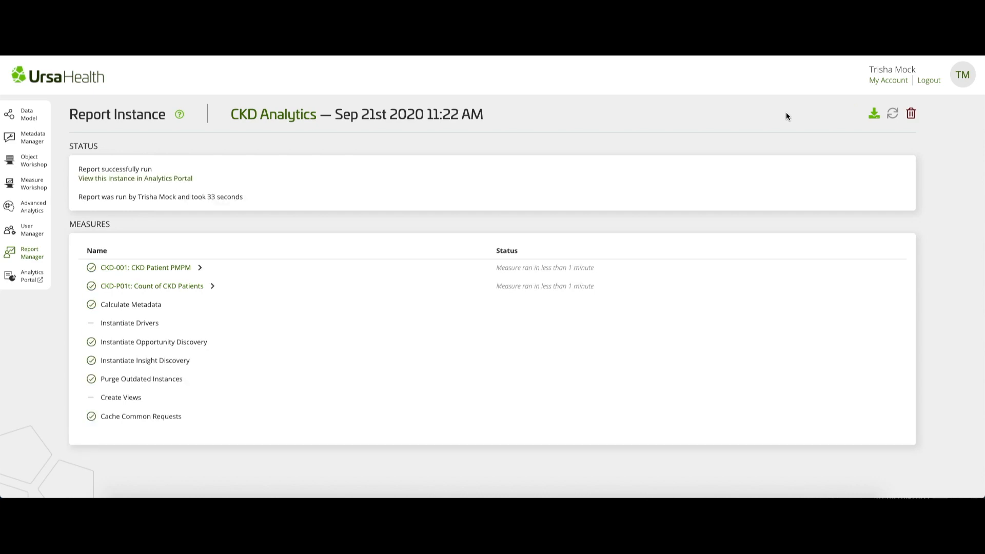
- View the new report instance in Analytics Portal and inspect the January 2012 snapshot on the Count of CKD Patients chart
click(172, 179)
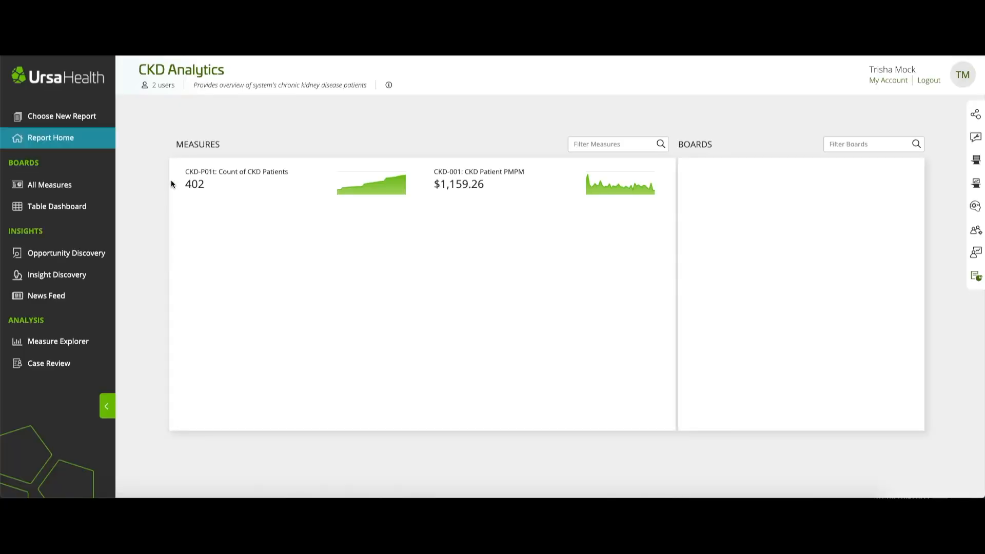
click(232, 178)
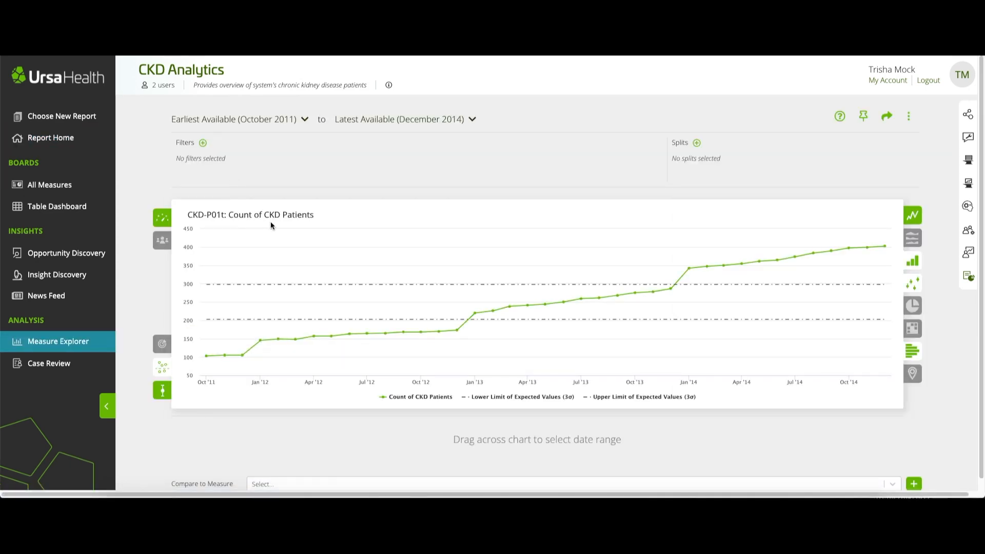
mouse_move(261, 343)
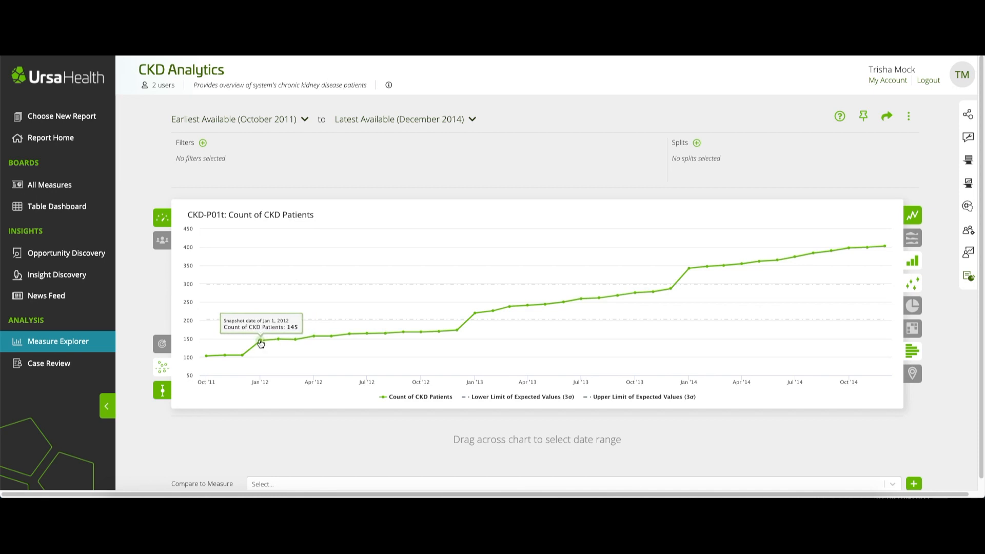